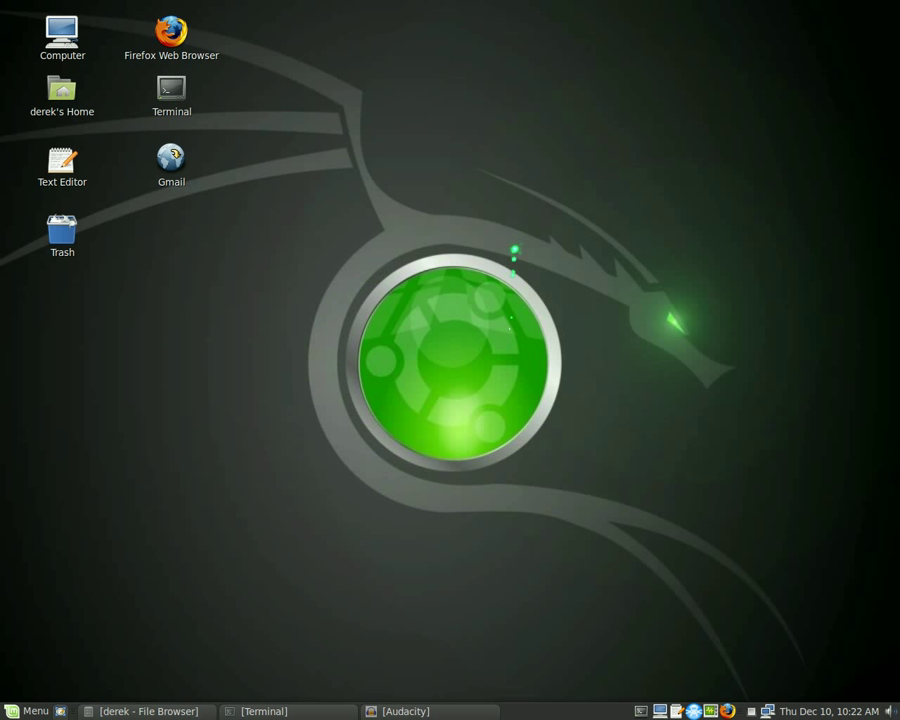
Restore the Audacity window and open Edit > Preferences on the Audio I/O page.
{"action": "left_click", "coordinate": [440, 708]}
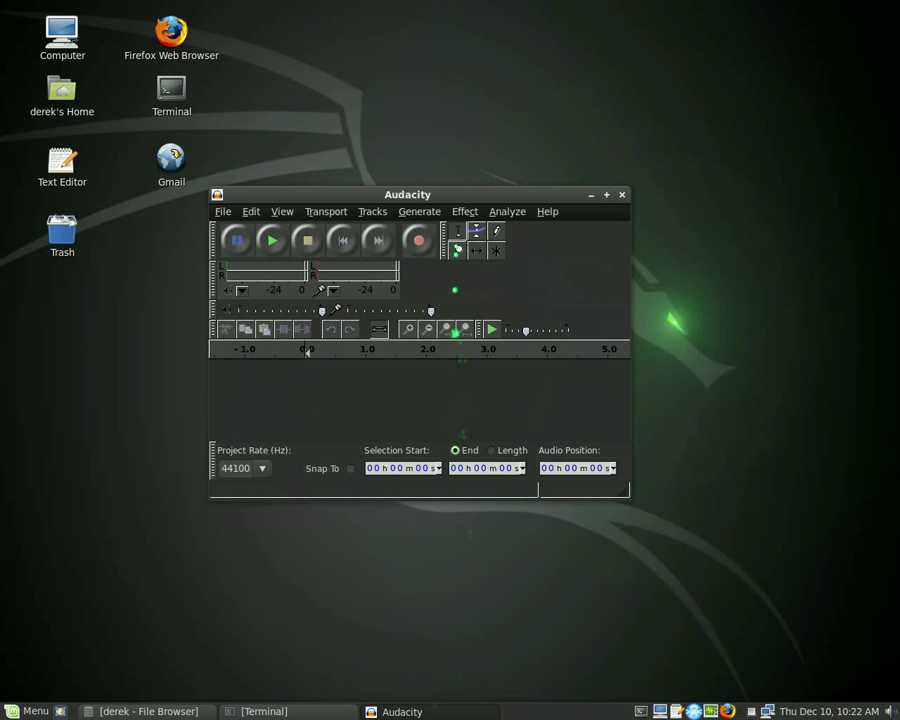
{"action": "left_click_drag", "start_coordinate": [505, 198], "coordinate": [511, 199]}
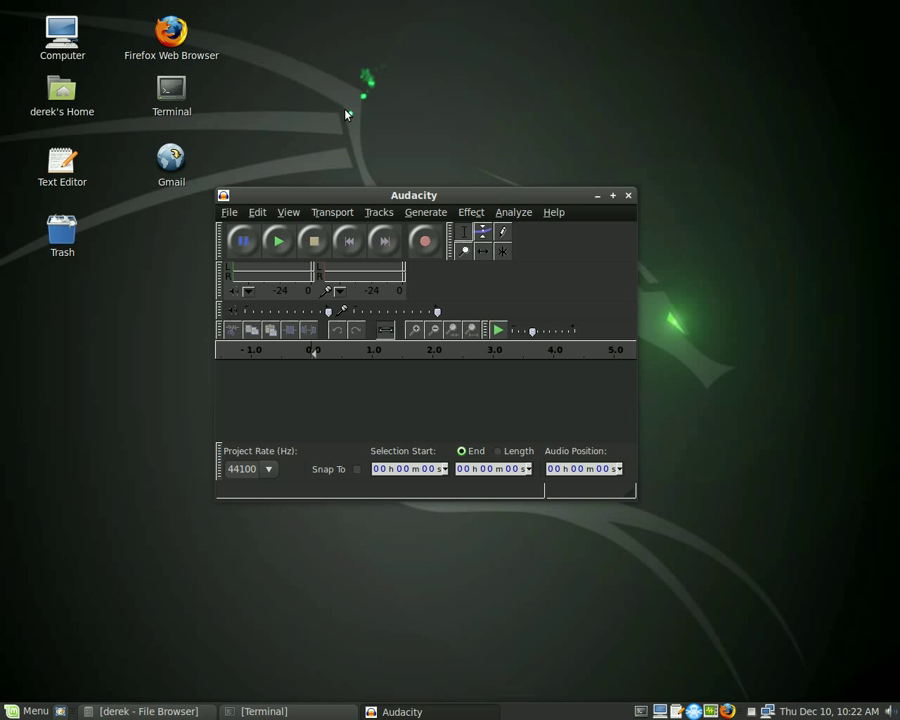
{"action": "left_click", "coordinate": [259, 213]}
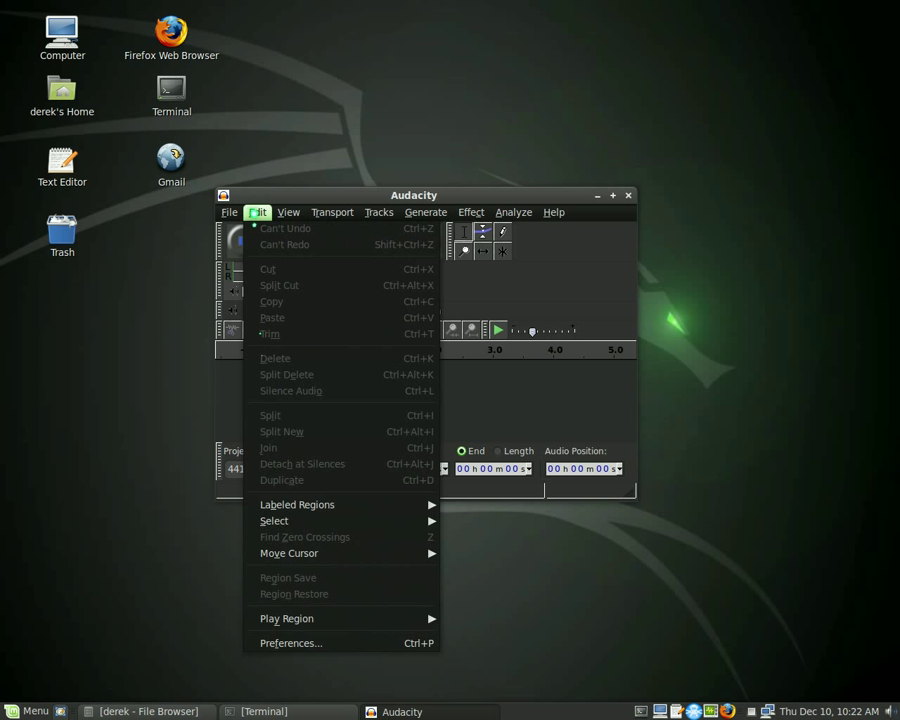
{"action": "left_click", "coordinate": [308, 644]}
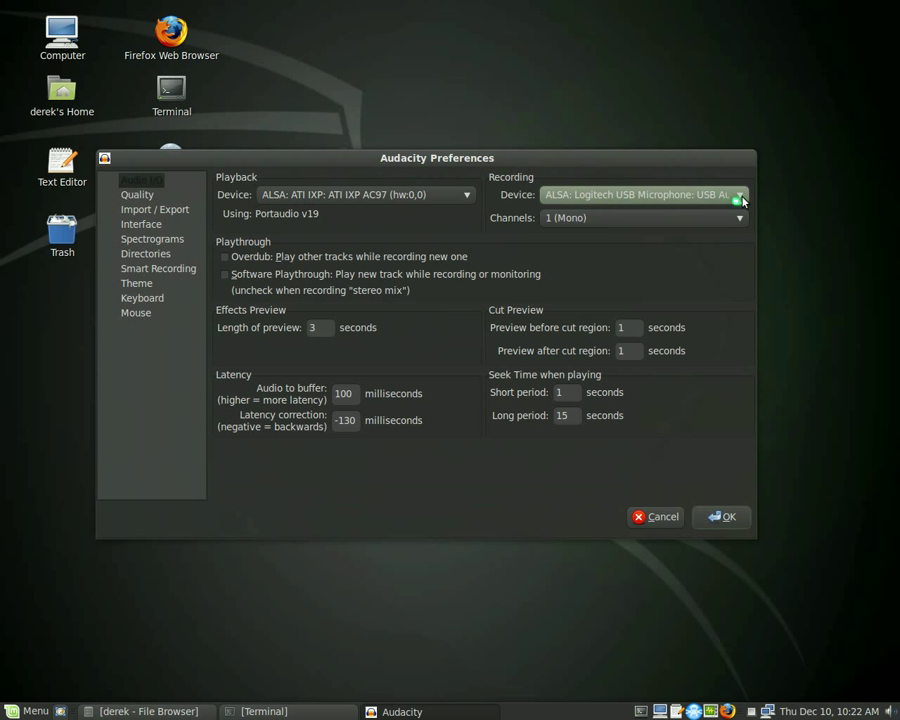
Set recording to the ALSA Logitech USB Microphone with 1 (Mono) channel, then close Preferences.
{"action": "left_click", "coordinate": [740, 195]}
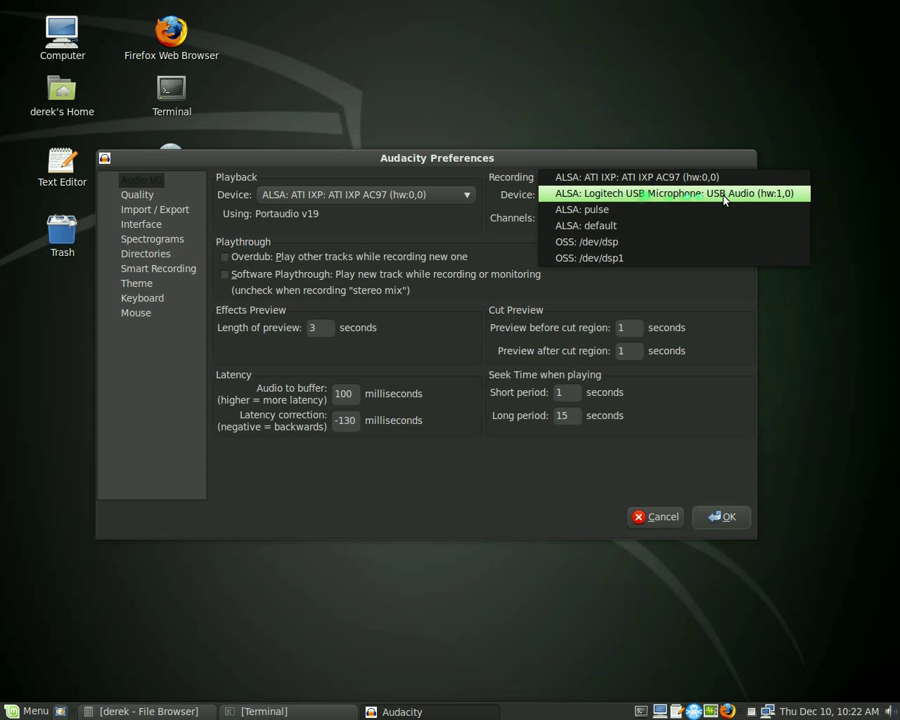
{"action": "left_click", "coordinate": [746, 195]}
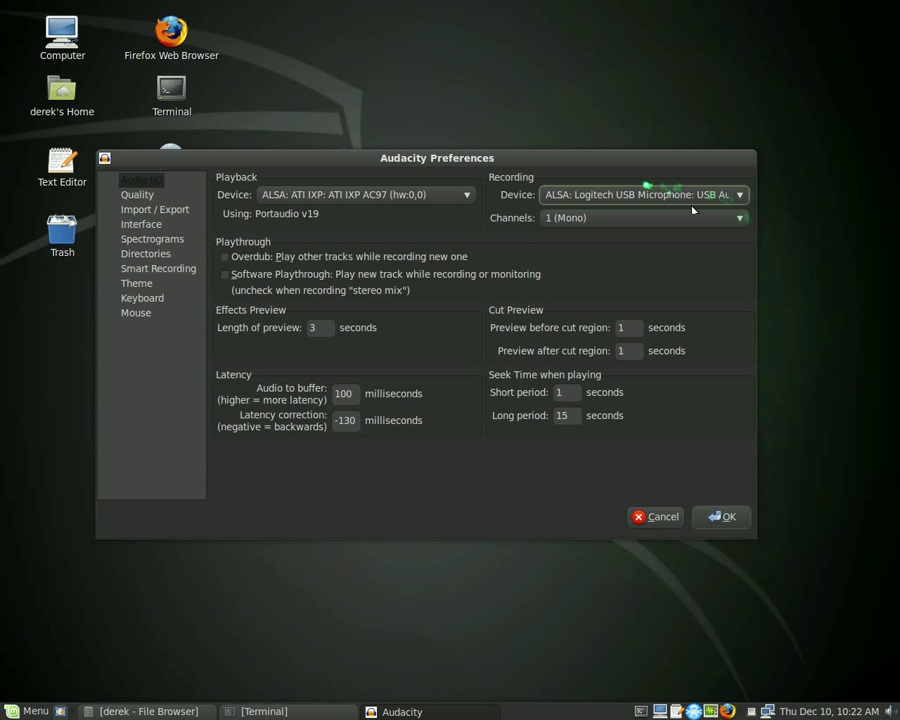
{"action": "left_click", "coordinate": [741, 218]}
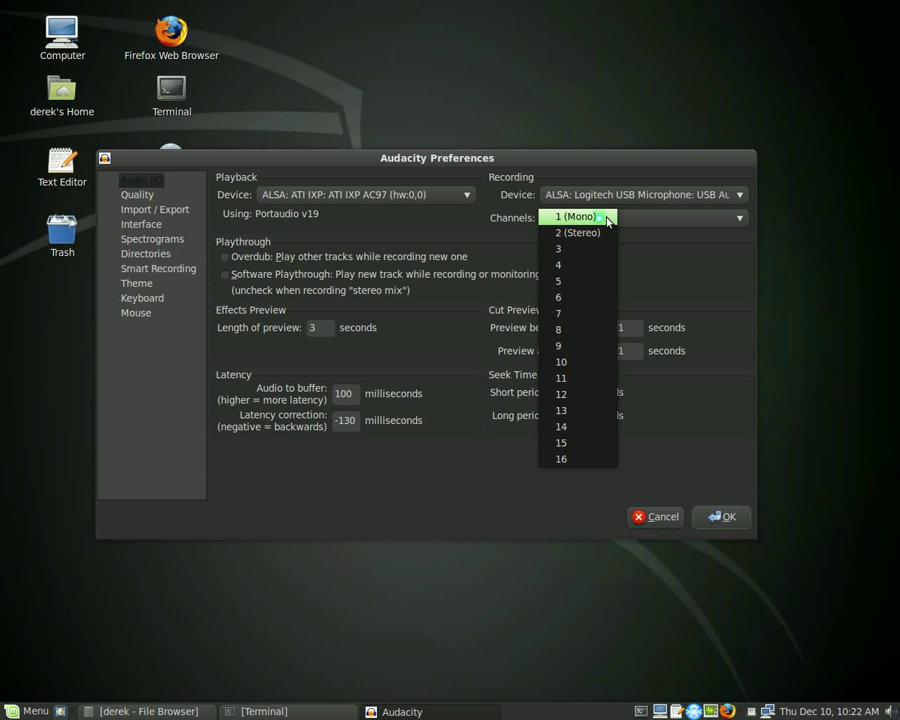
{"action": "left_click", "coordinate": [607, 218]}
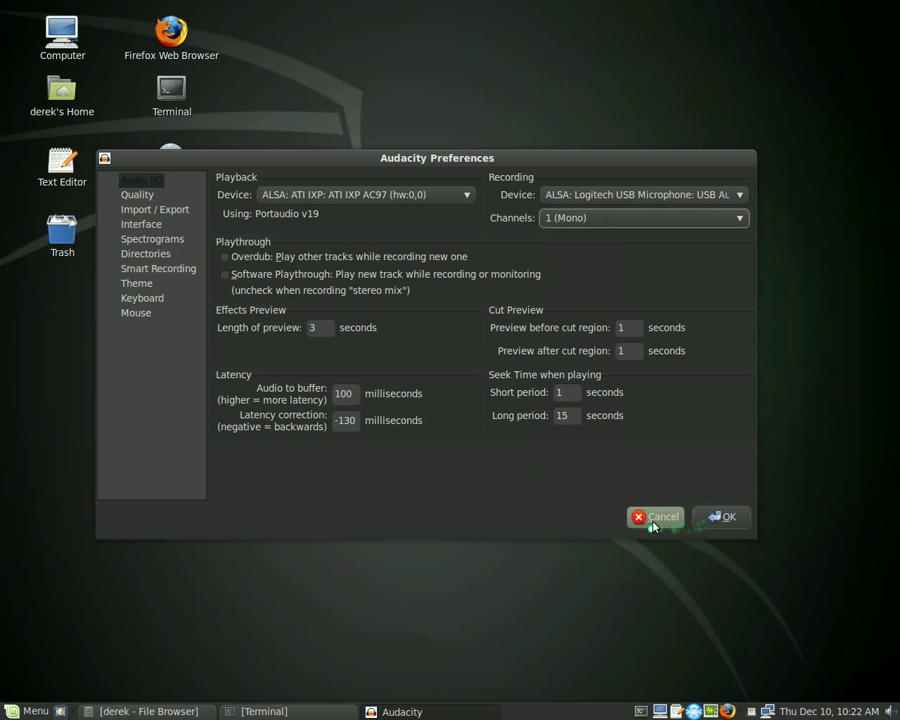
{"action": "left_click", "coordinate": [735, 518]}
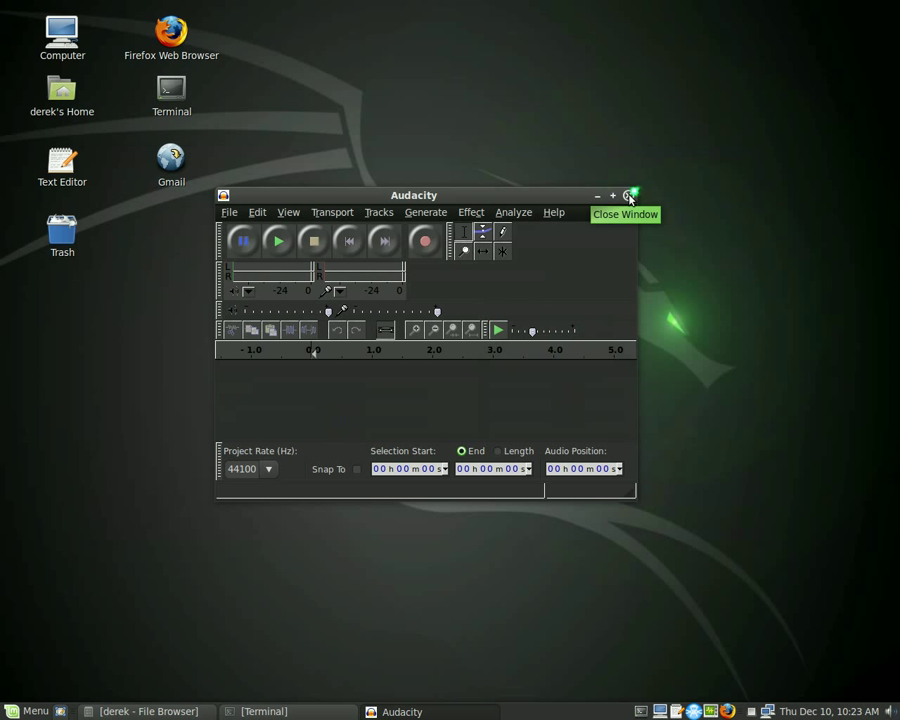
Quit Audacity and launch recordMyDesktop by searching 'record' in the launcher.
{"action": "left_click", "coordinate": [628, 196]}
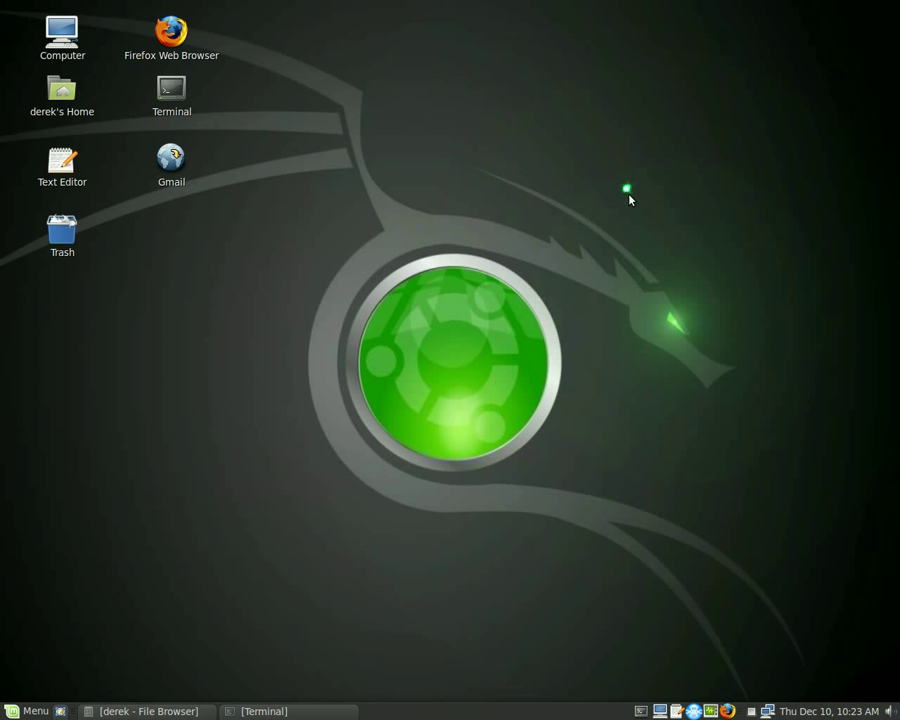
{"action": "key", "text": "super+space"}
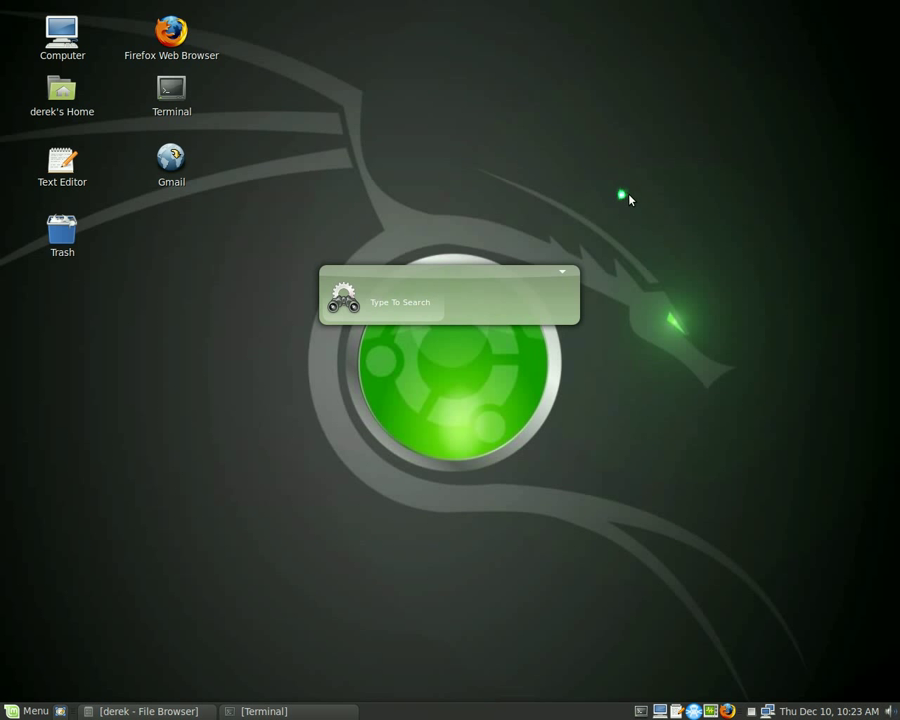
{"action": "type", "text": "gtk-recordMyDe..."}
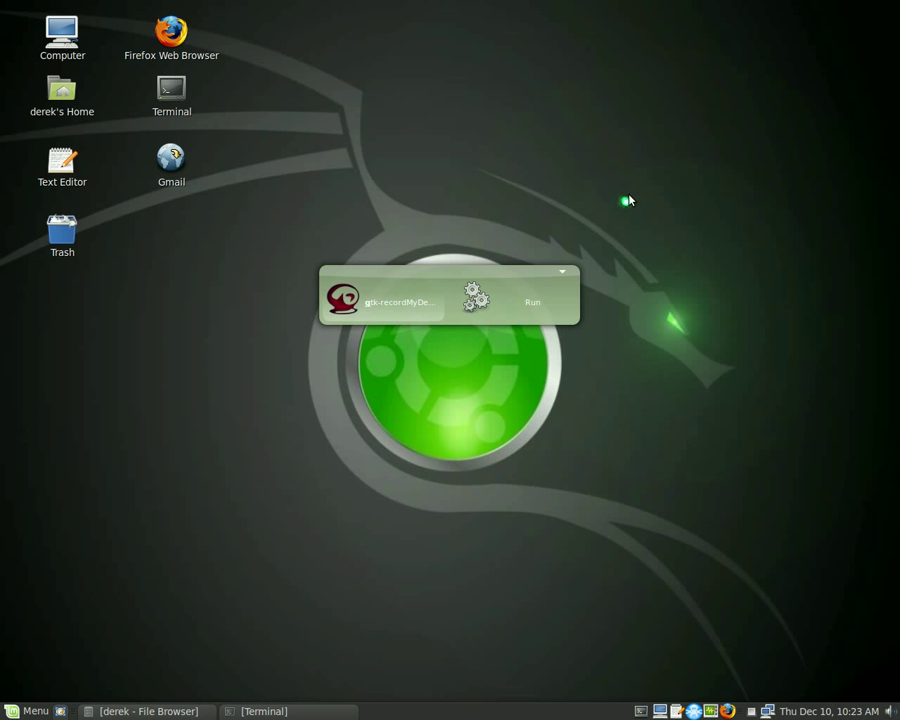
{"action": "key", "text": "Return"}
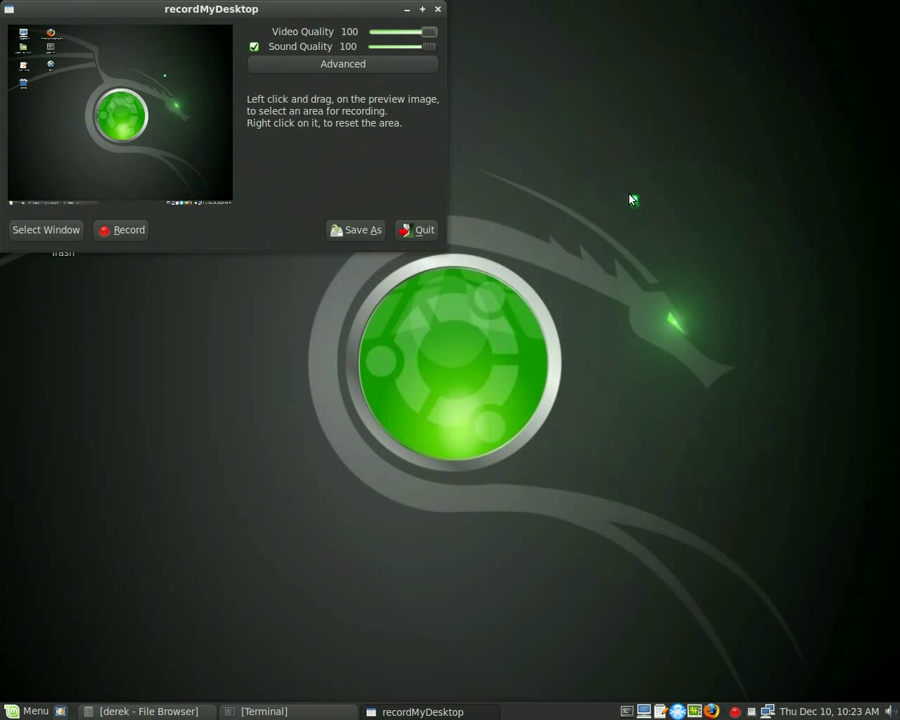
In recordMyDesktop's Advanced Sound settings, change the device to hw:1,0.
{"action": "left_click", "coordinate": [335, 68]}
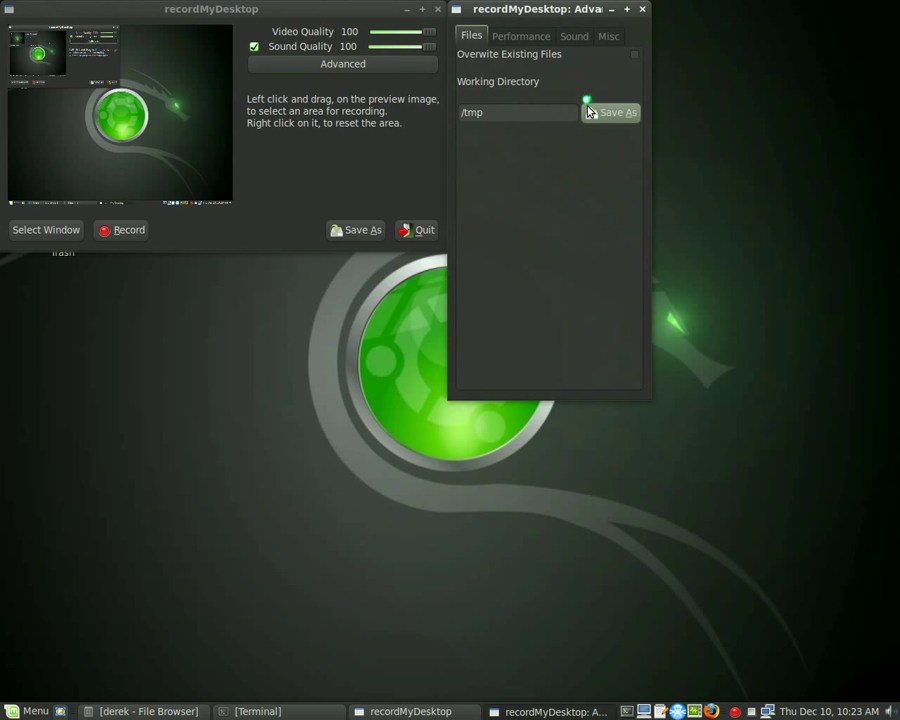
{"action": "left_click", "coordinate": [577, 37]}
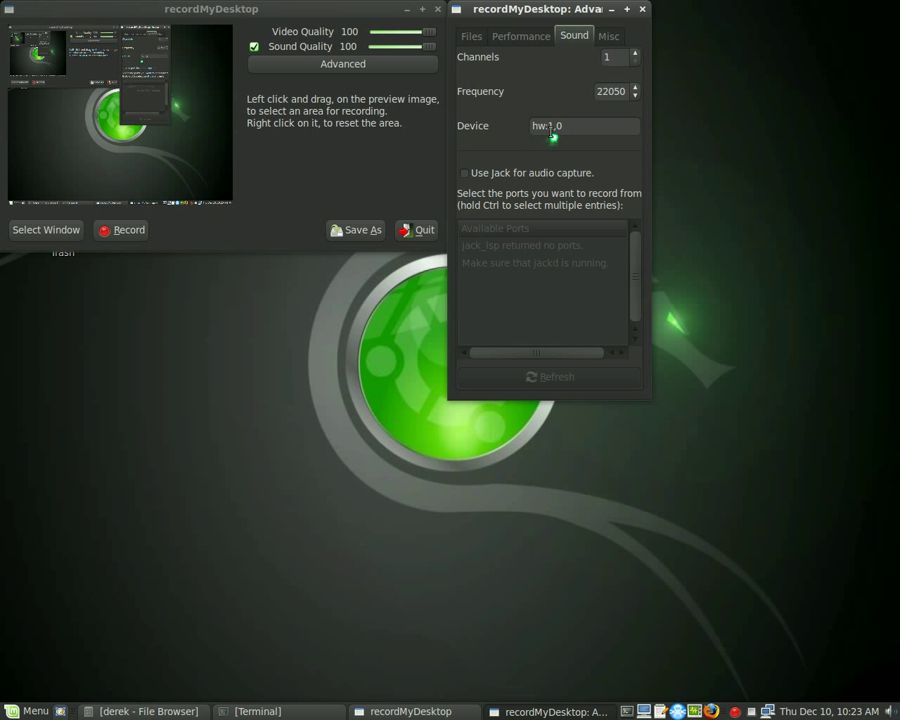
{"action": "mouse_move", "coordinate": [563, 129]}
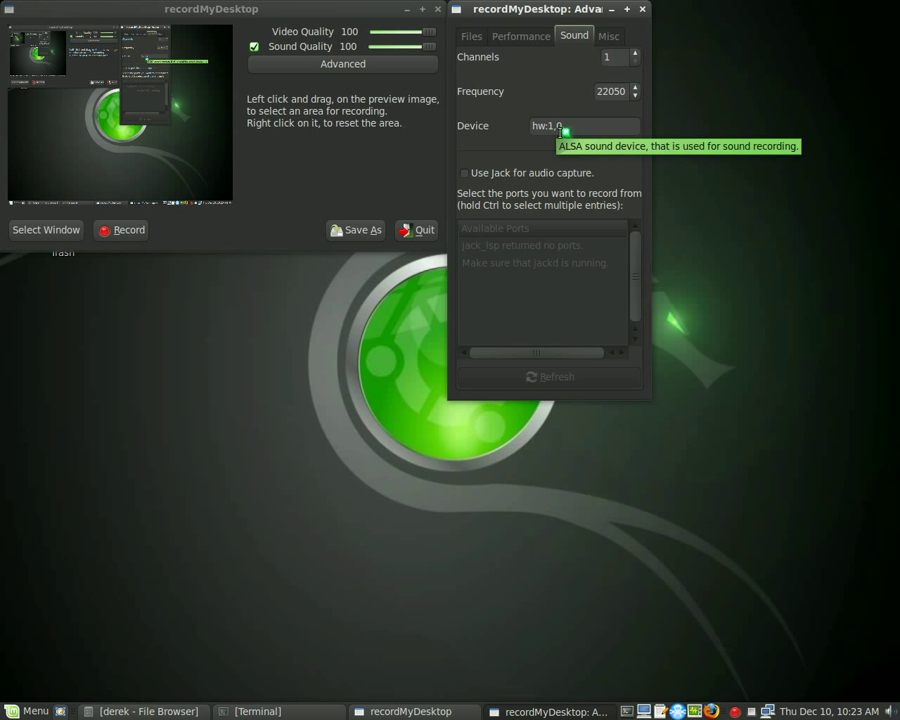
{"action": "key", "text": "BackSpace"}
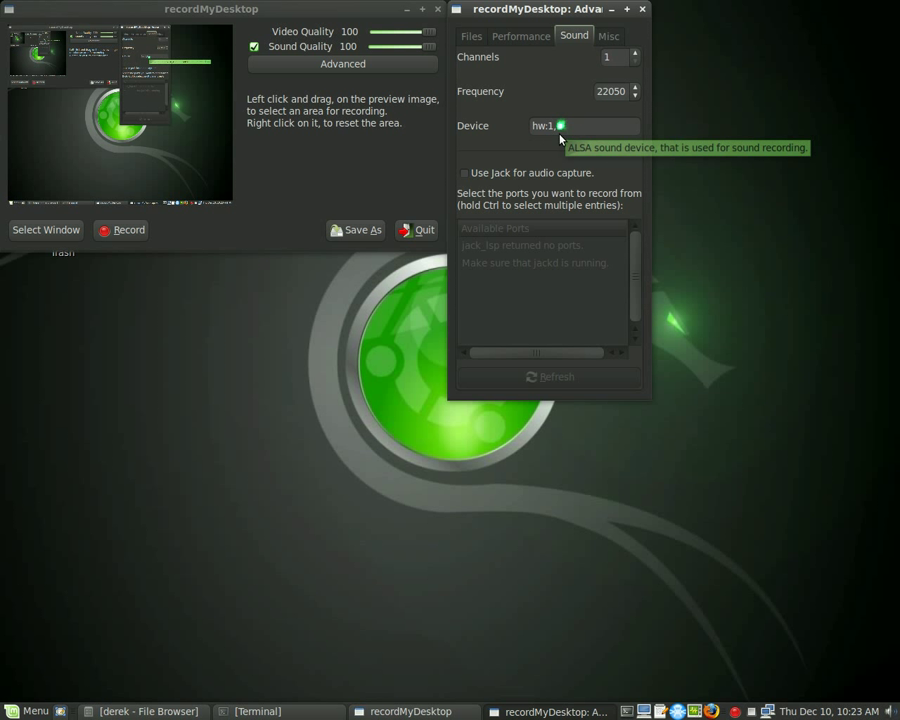
{"action": "key", "text": "BackSpace"}
{"action": "type", "text": ",0"}
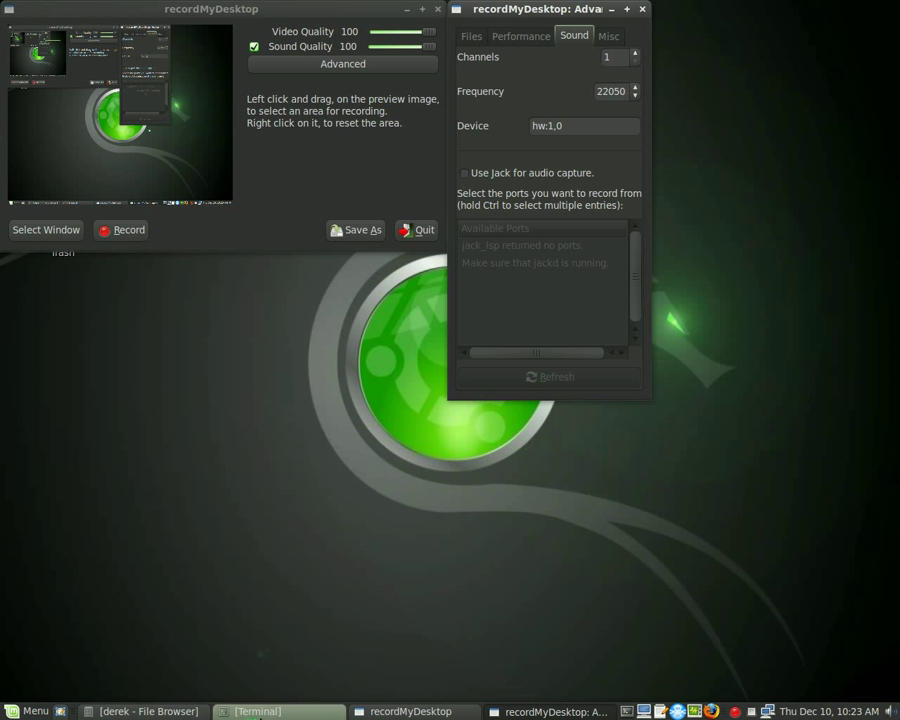
Restore the Terminal and run arecord -l to list capture devices.
{"action": "left_click", "coordinate": [262, 714]}
{"action": "type", "text": "arecord -l"}
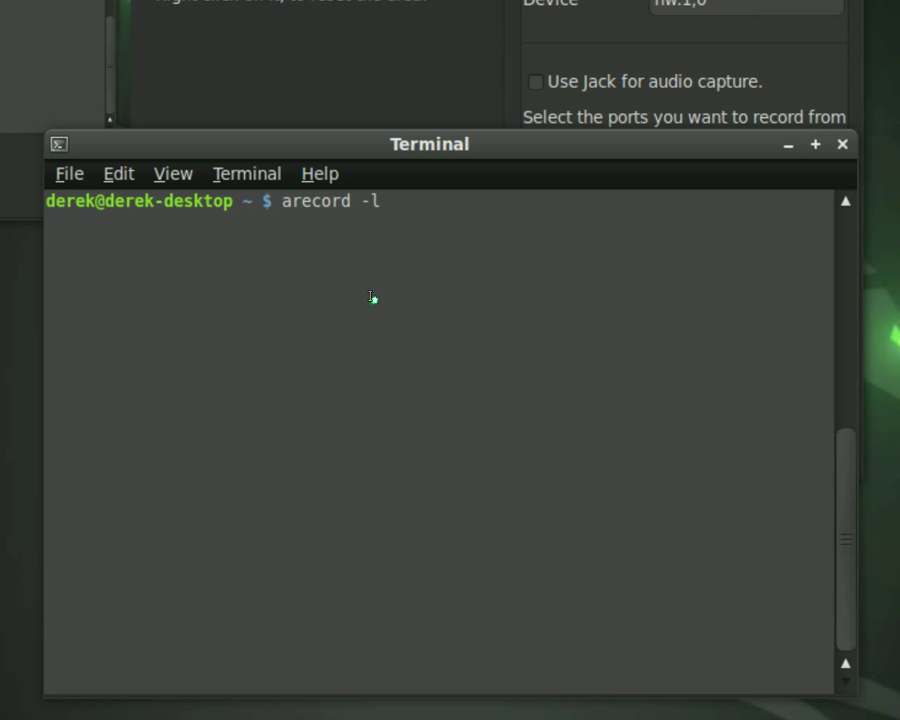
{"action": "key", "text": "Return"}
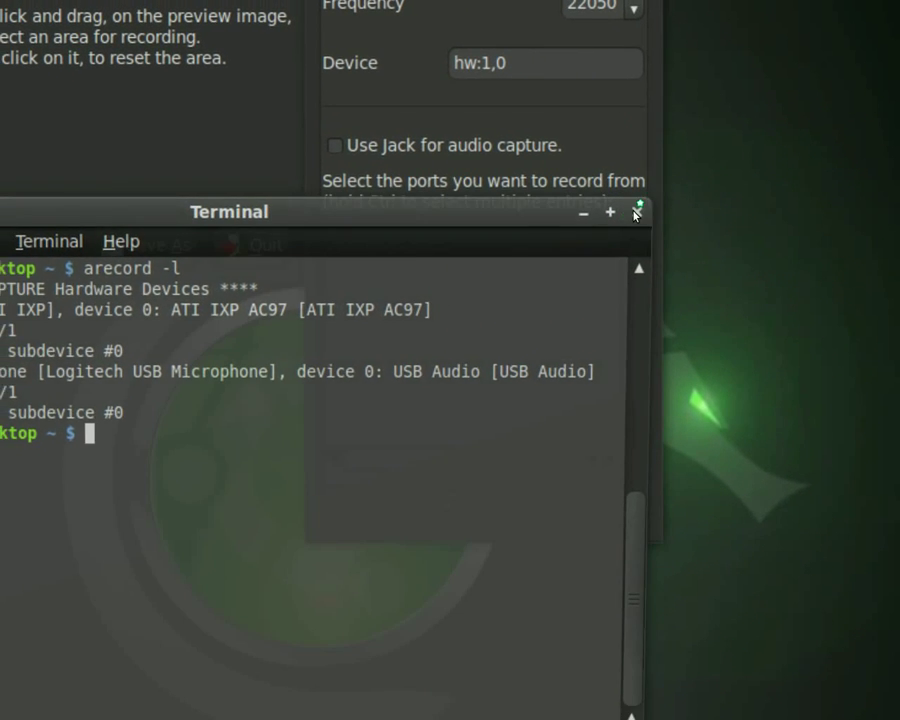
Close the Terminal to return to recordMyDesktop's sound settings.
{"action": "left_click", "coordinate": [638, 208]}
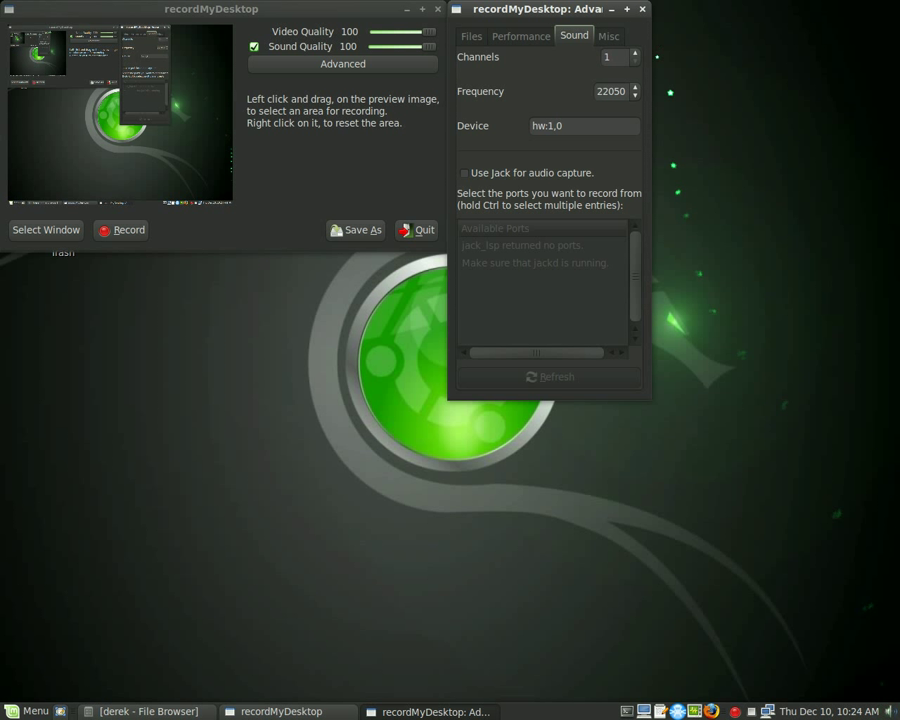
Close the recordMyDesktop Advanced window, then the main recordMyDesktop window.
{"action": "left_click", "coordinate": [644, 9]}
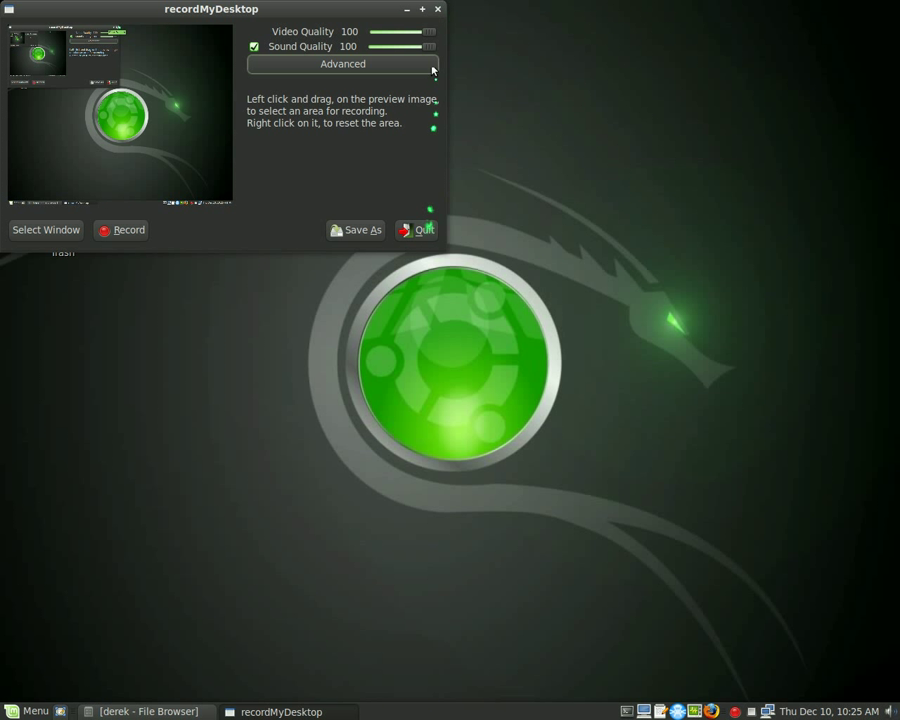
{"action": "left_click", "coordinate": [437, 9]}
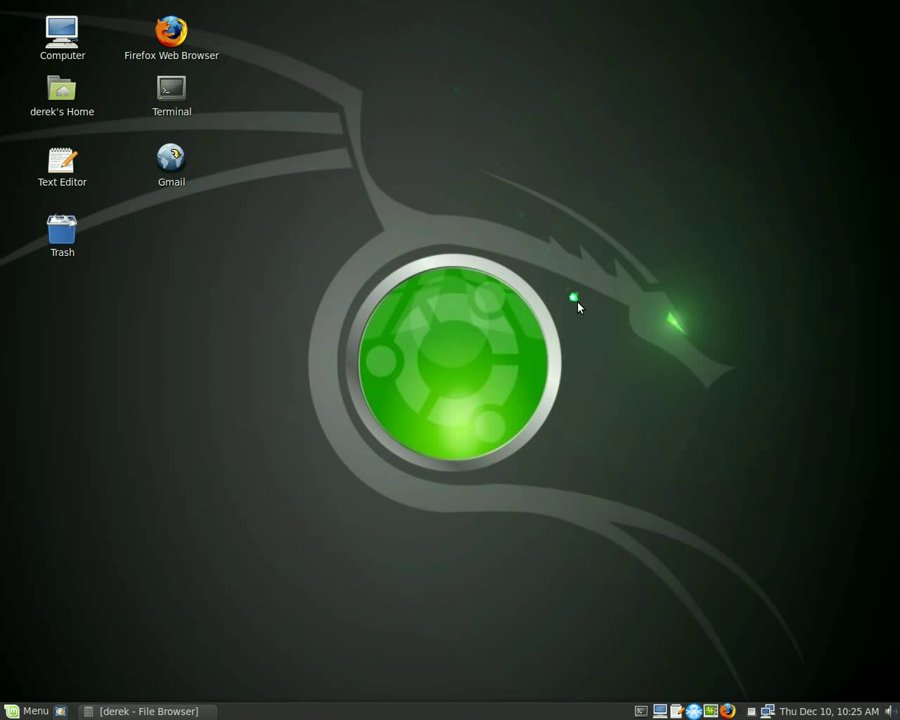